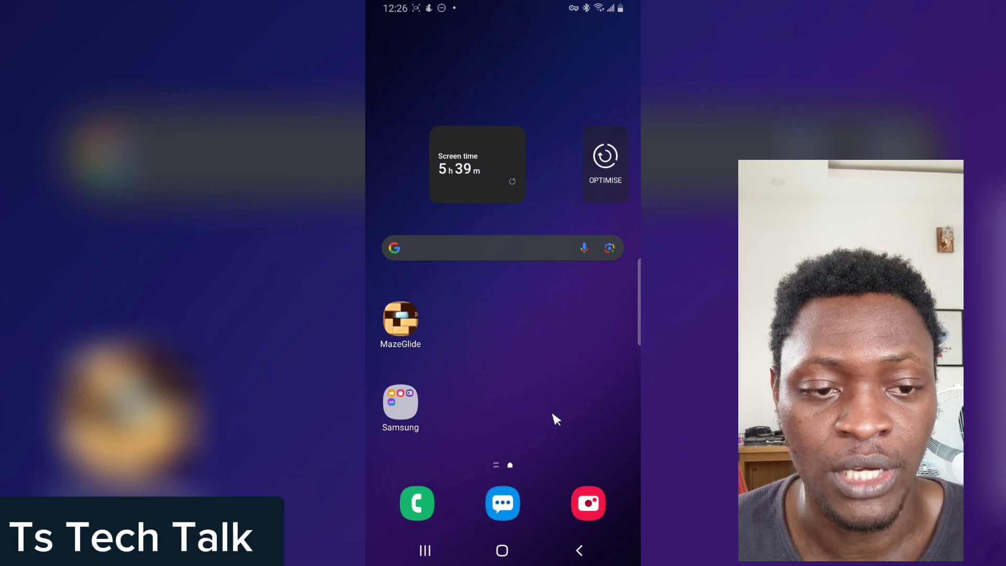
# Open the app drawer and page through all of its app pages
pyautogui.moveTo(559, 399); pyautogui.dragTo(530, 285)
pyautogui.moveTo(631, 202); pyautogui.dragTo(404, 209)
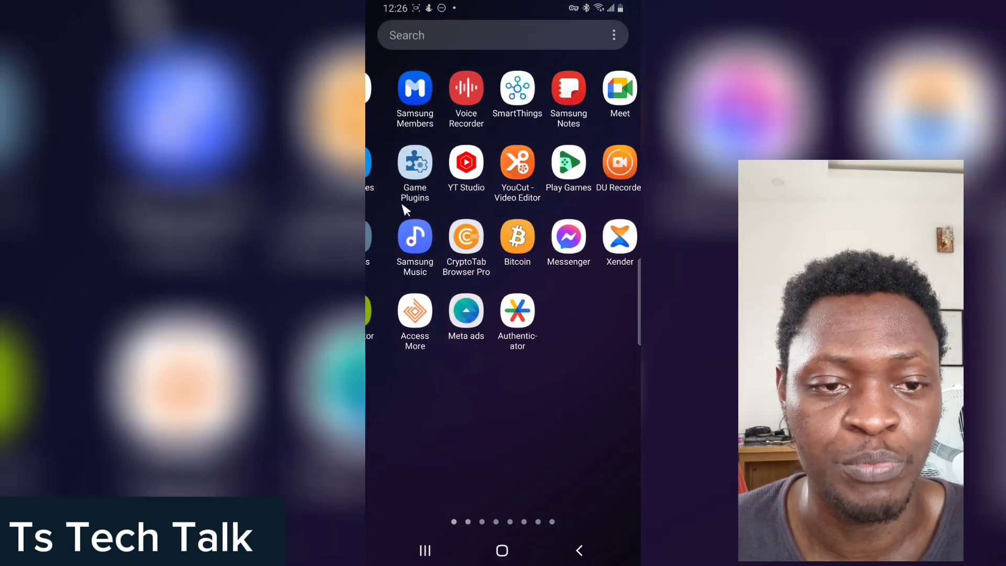
pyautogui.moveTo(582, 173); pyautogui.dragTo(382, 173)
pyautogui.moveTo(624, 272); pyautogui.dragTo(589, 269)
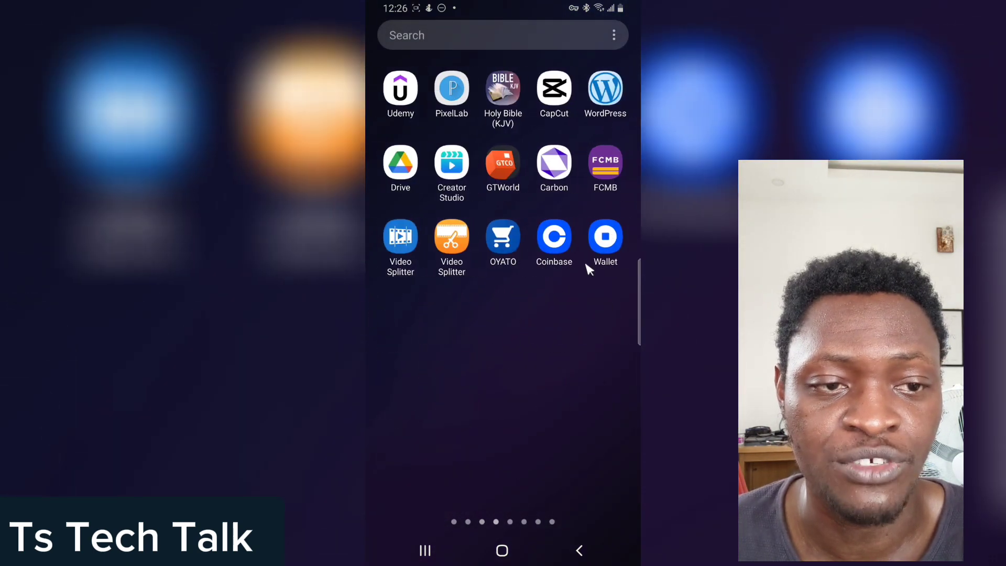
pyautogui.moveTo(536, 324); pyautogui.dragTo(399, 332)
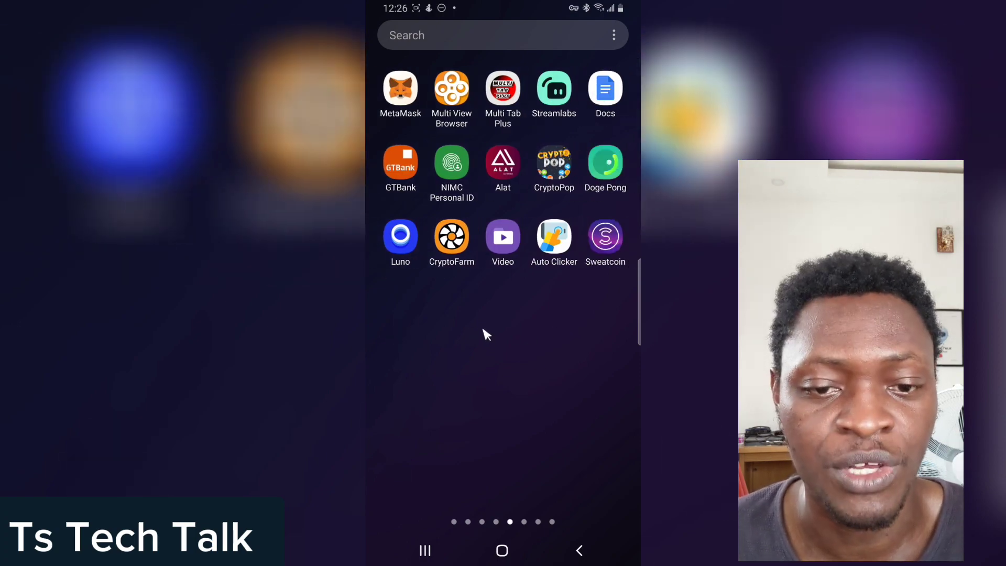
pyautogui.moveTo(488, 318); pyautogui.dragTo(400, 278)
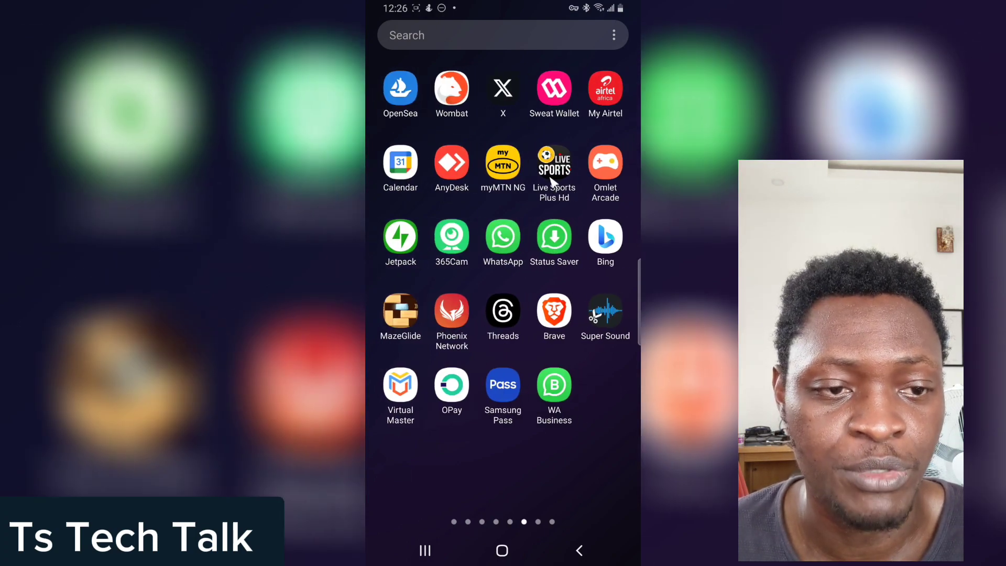
pyautogui.moveTo(552, 181); pyautogui.dragTo(414, 132)
pyautogui.moveTo(556, 147)
pyautogui.mouseDown()
pyautogui.moveTo(373, 134)
pyautogui.moveTo(551, 157)
pyautogui.mouseUp()
pyautogui.moveTo(383, 168); pyautogui.dragTo(419, 175)
# Reopen the app drawer and return to its first page showing Play Store
pyautogui.click(368, 223)
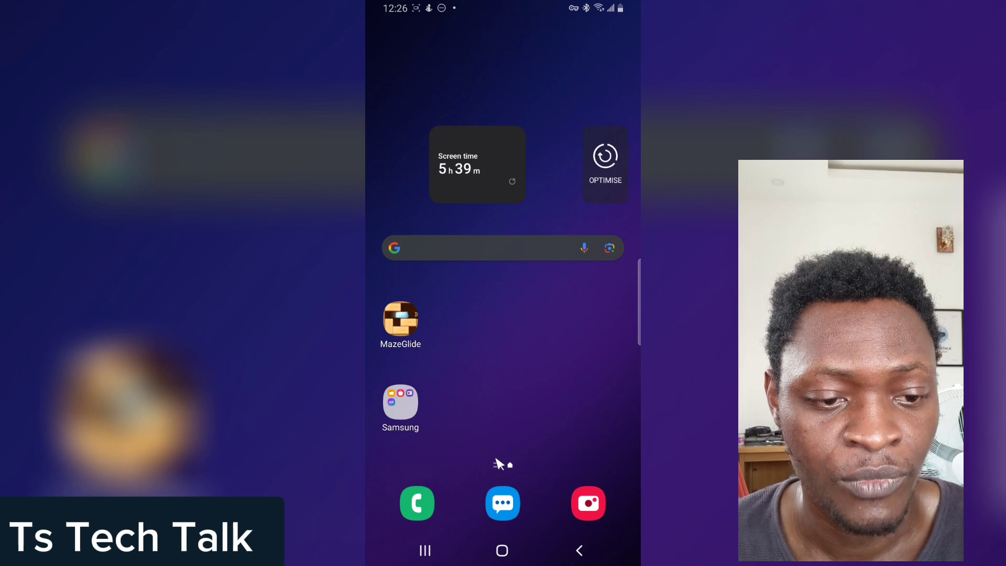
pyautogui.moveTo(502, 461); pyautogui.dragTo(468, 147)
pyautogui.moveTo(383, 205); pyautogui.dragTo(639, 212)
pyautogui.moveTo(387, 212); pyautogui.dragTo(513, 214)
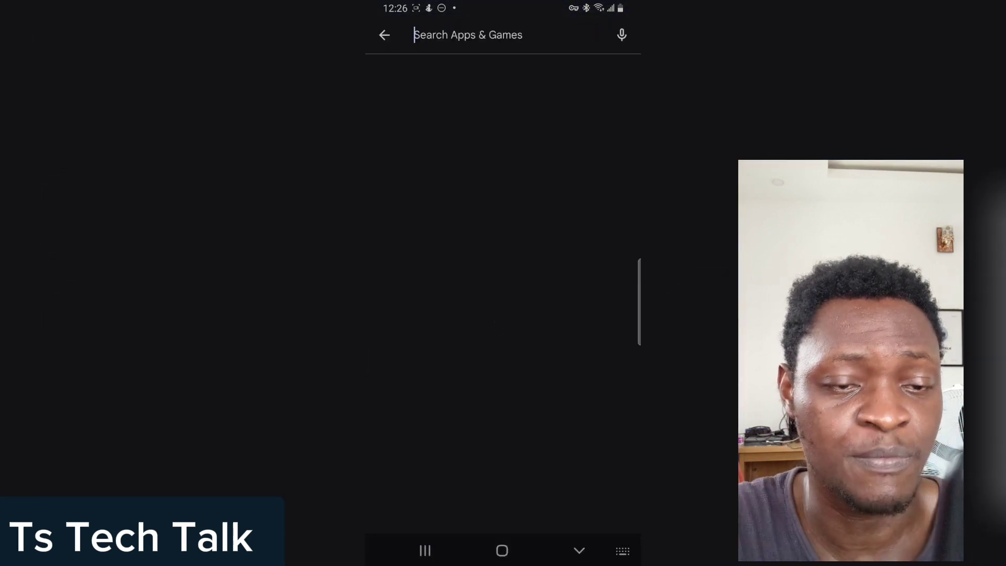
# Search Play Store for 'prism live studio', launch PRISM Live Studio, and choose Facebook sign-in
pyautogui.write('rism')
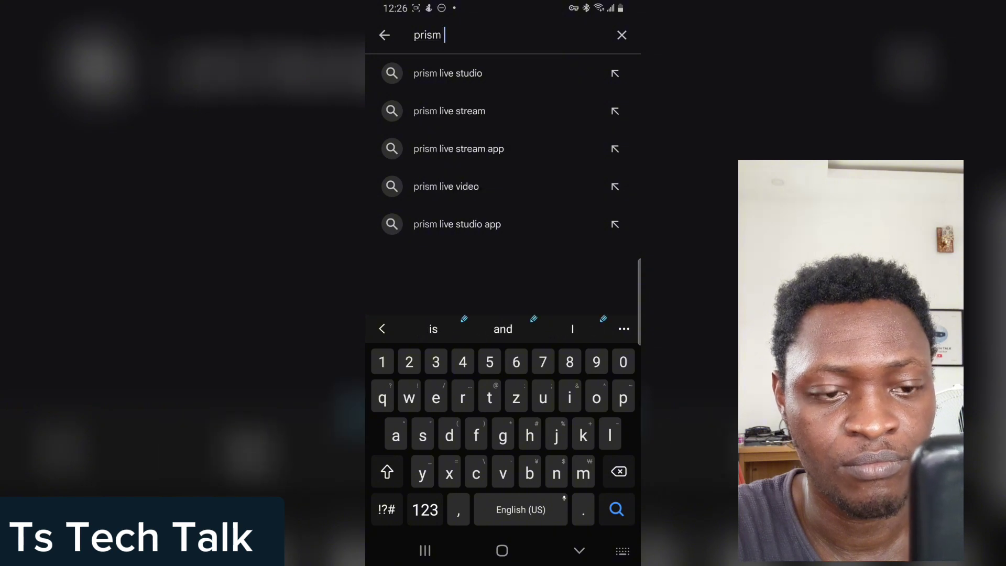
pyautogui.click(448, 73)
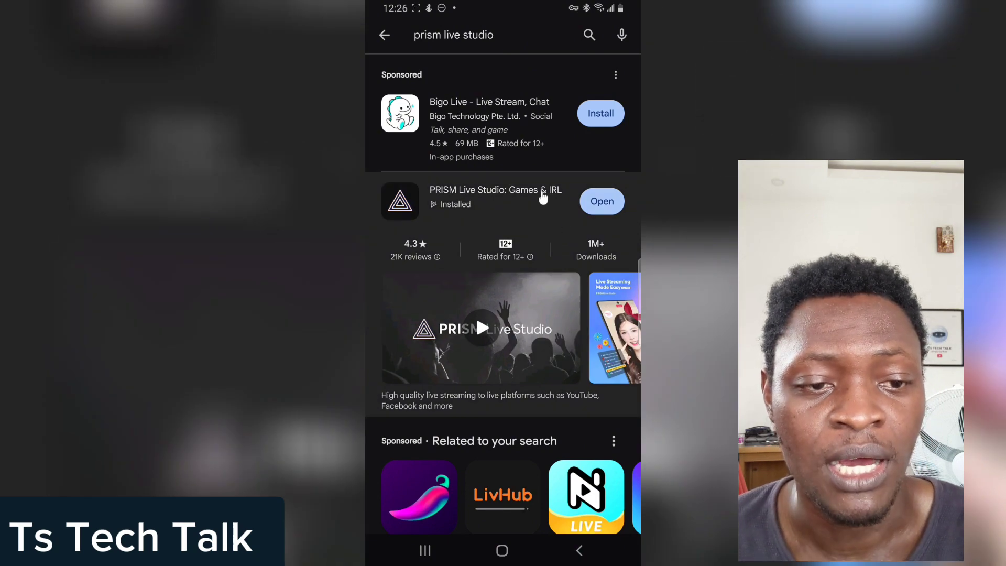
pyautogui.click(550, 198)
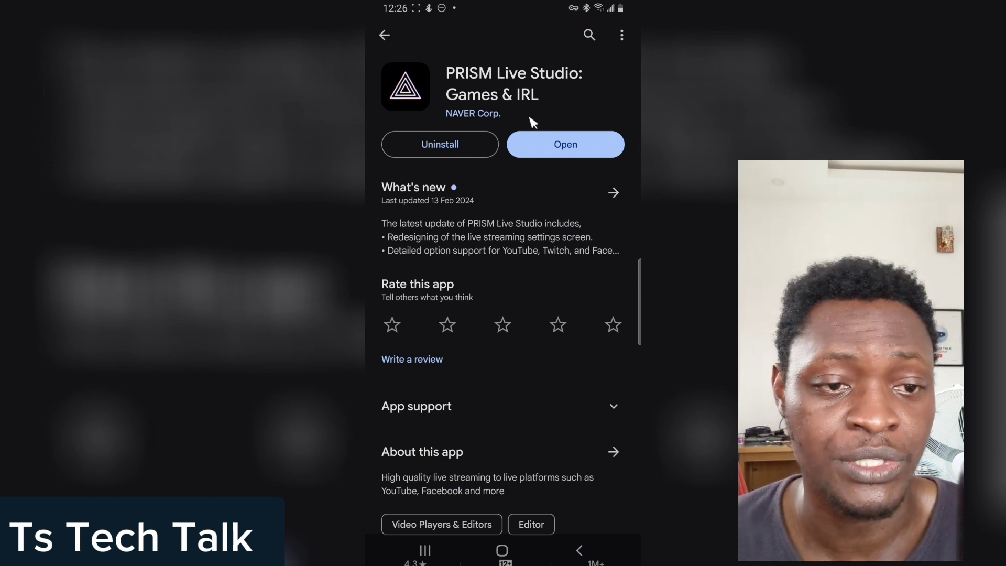
pyautogui.click(569, 147)
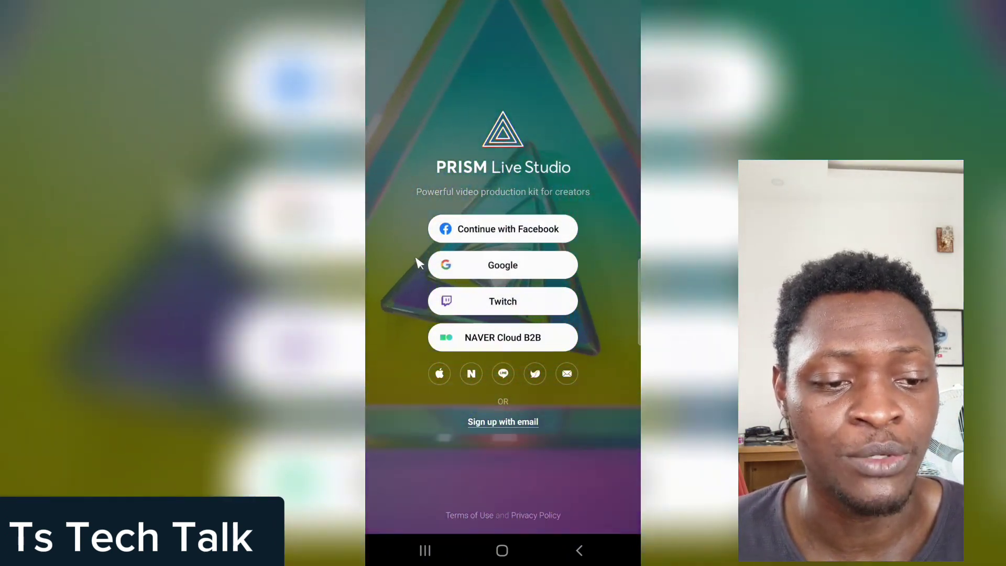
pyautogui.click(509, 232)
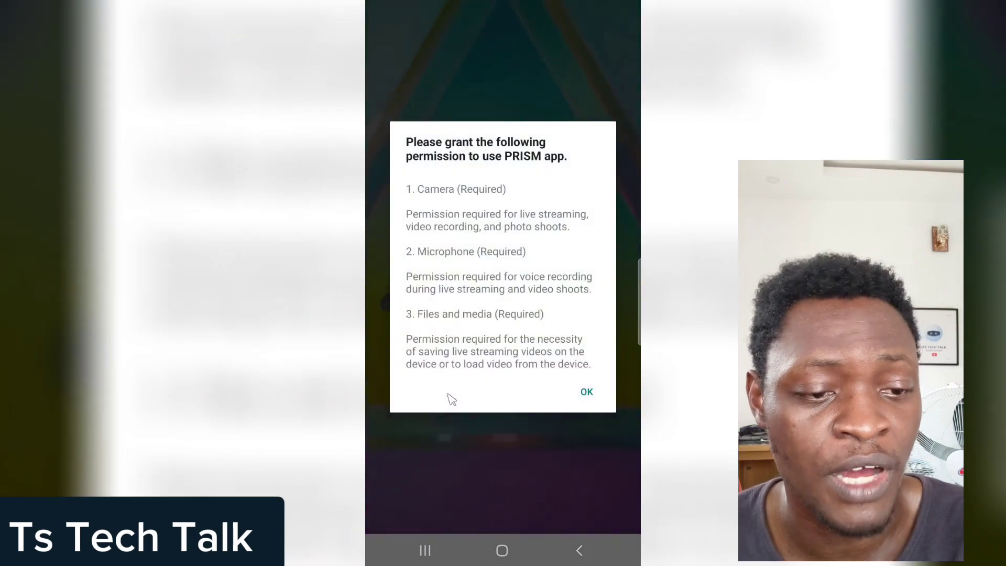
# Acknowledge the permissions notice and allow camera, files and audio access
pyautogui.click(583, 393)
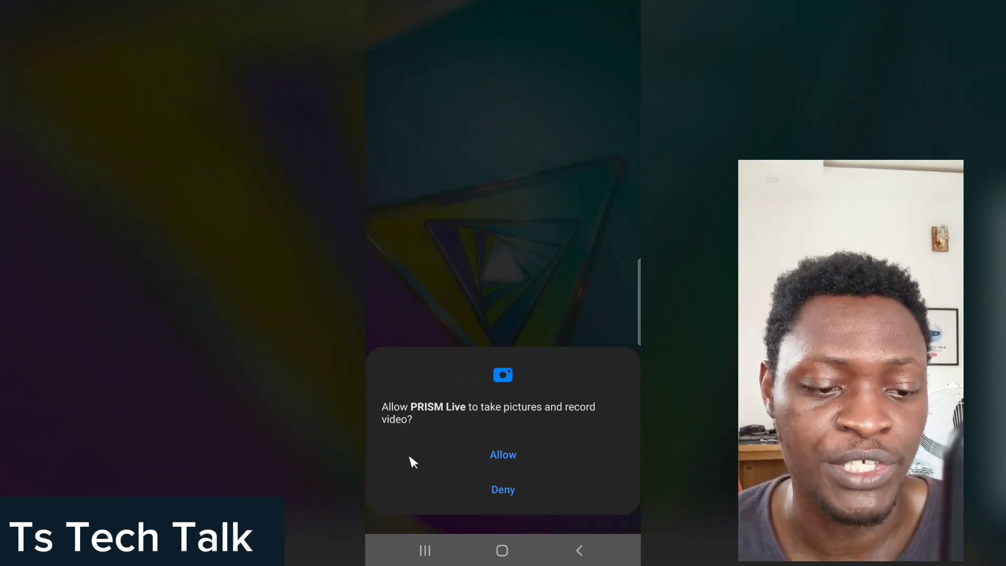
pyautogui.click(485, 454)
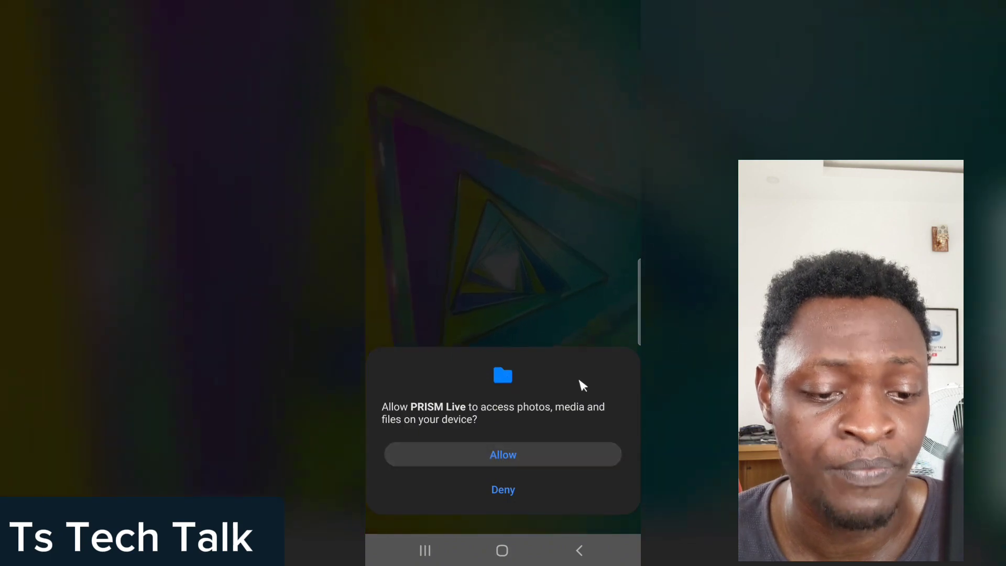
pyautogui.click(509, 458)
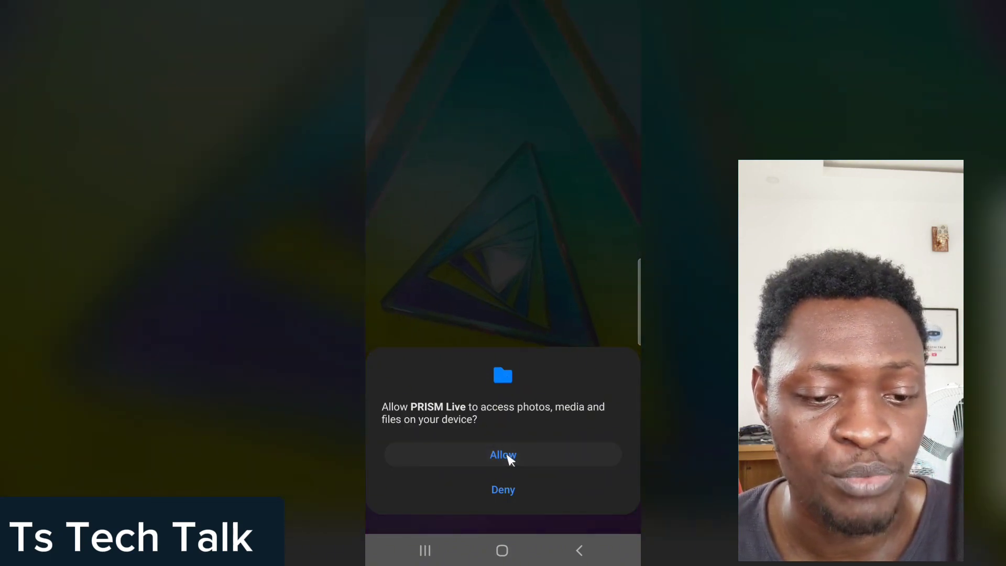
pyautogui.click(517, 457)
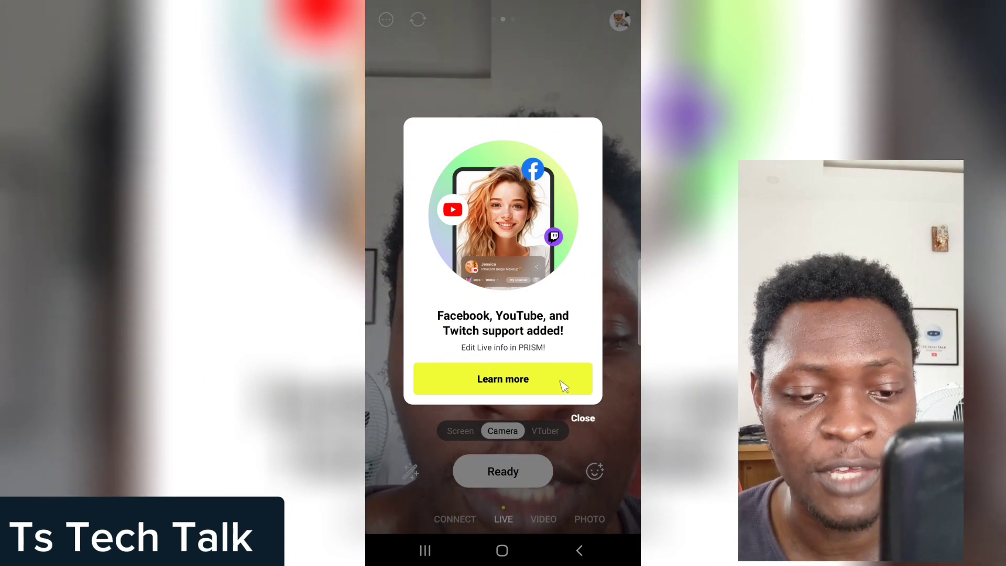
pyautogui.click(583, 418)
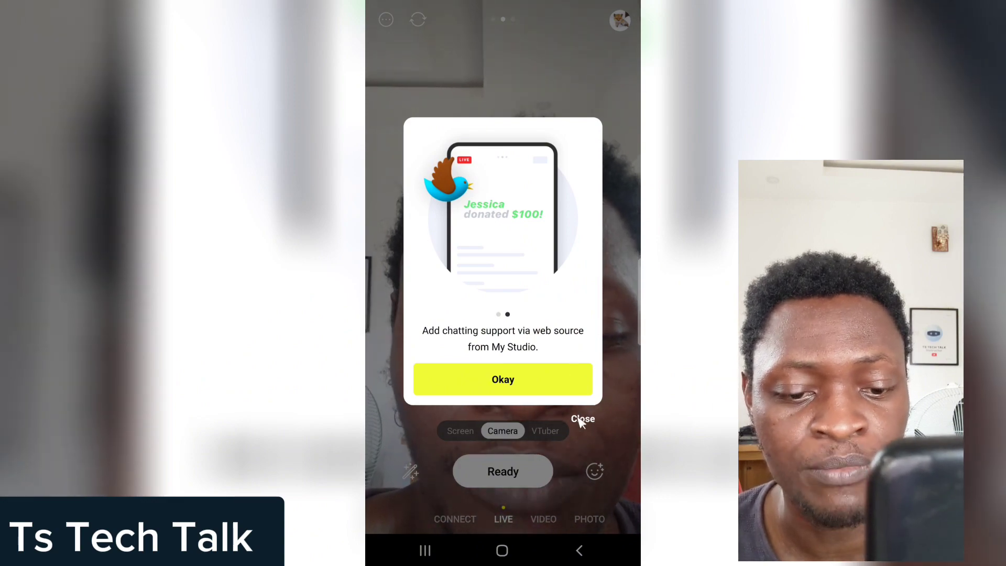
pyautogui.click(585, 419)
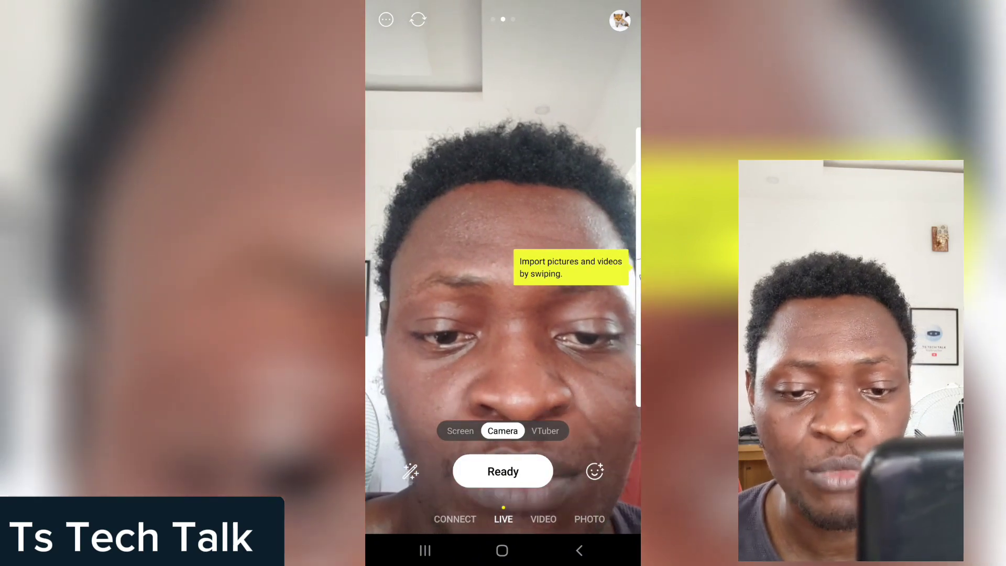
pyautogui.moveTo(637, 262); pyautogui.dragTo(577, 283)
pyautogui.click(429, 287)
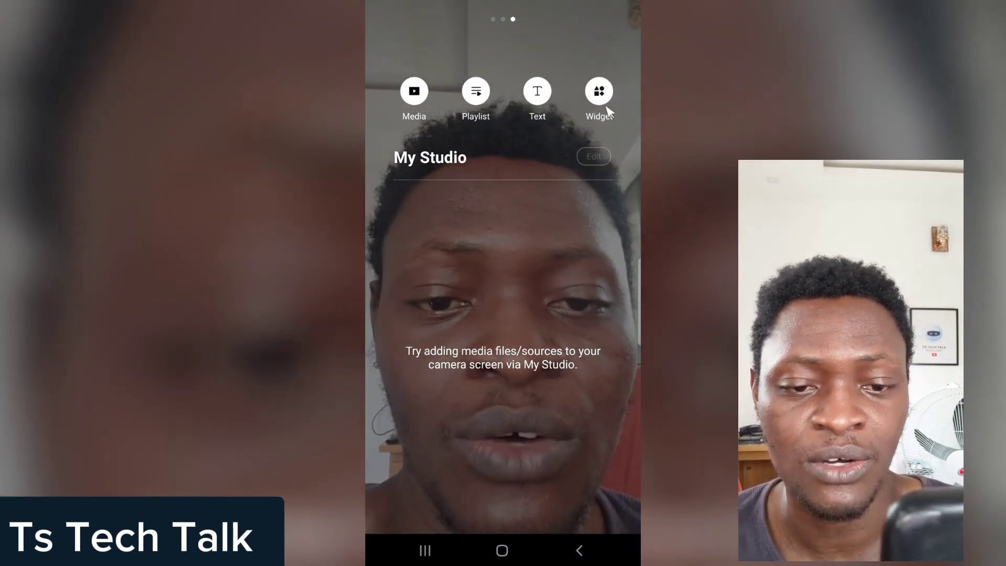
pyautogui.moveTo(438, 260); pyautogui.dragTo(555, 252)
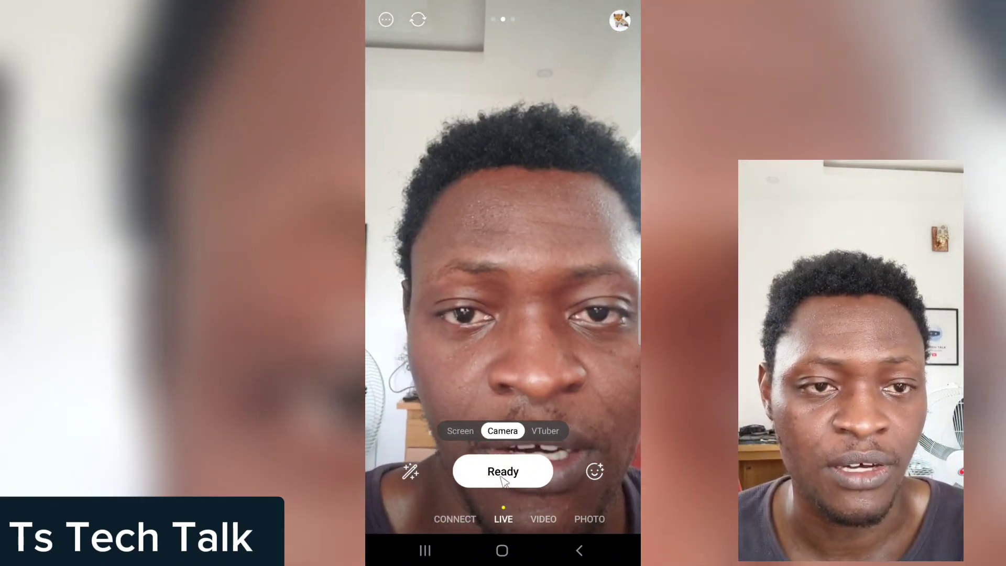
pyautogui.click(503, 474)
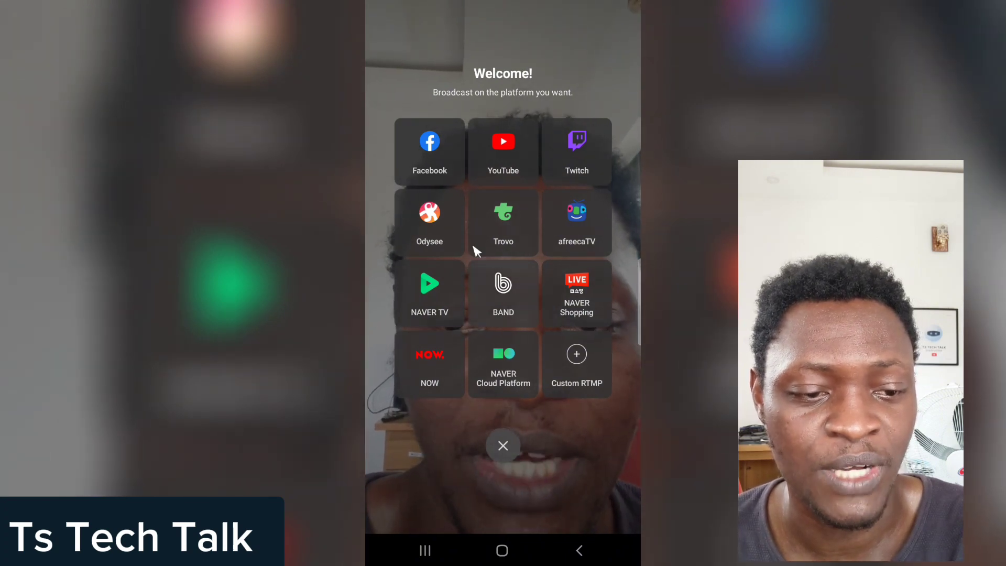
# Choose Facebook as the broadcast platform and connect the Facebook account
pyautogui.click(428, 152)
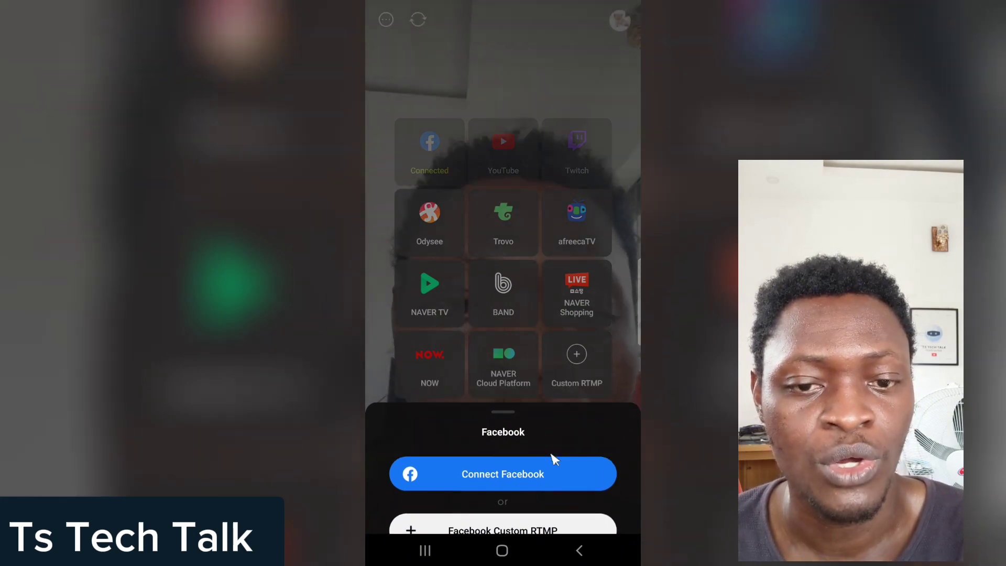
pyautogui.click(550, 455)
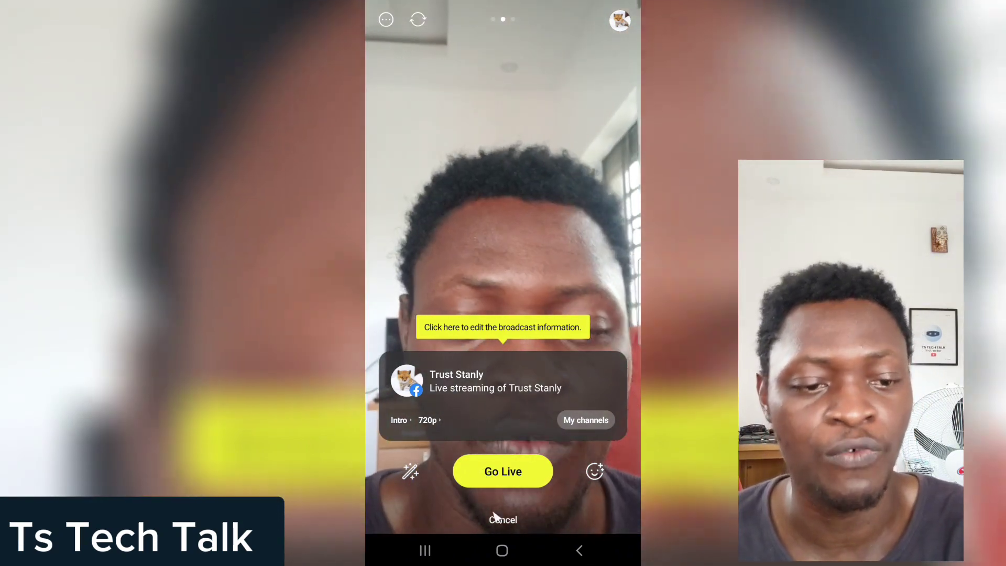
# Open the Facebook broadcast info sheet and go to Choose where to post
pyautogui.click(513, 388)
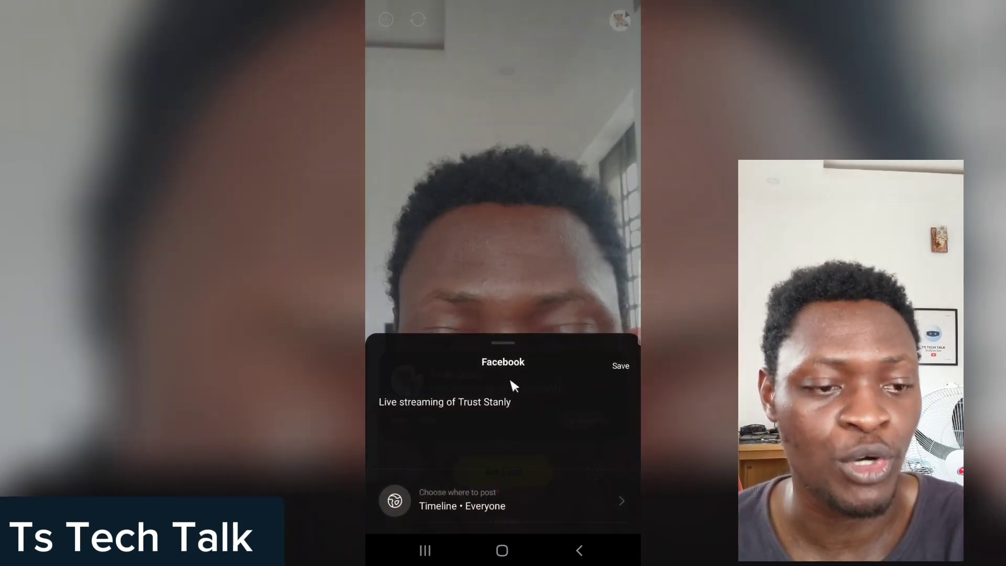
pyautogui.moveTo(566, 370); pyautogui.dragTo(548, 510)
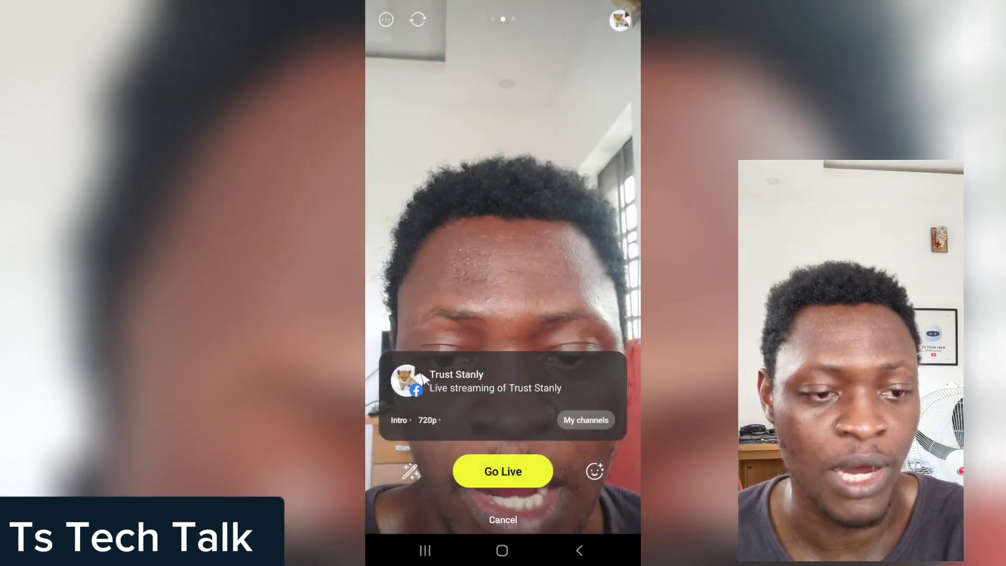
pyautogui.click(478, 388)
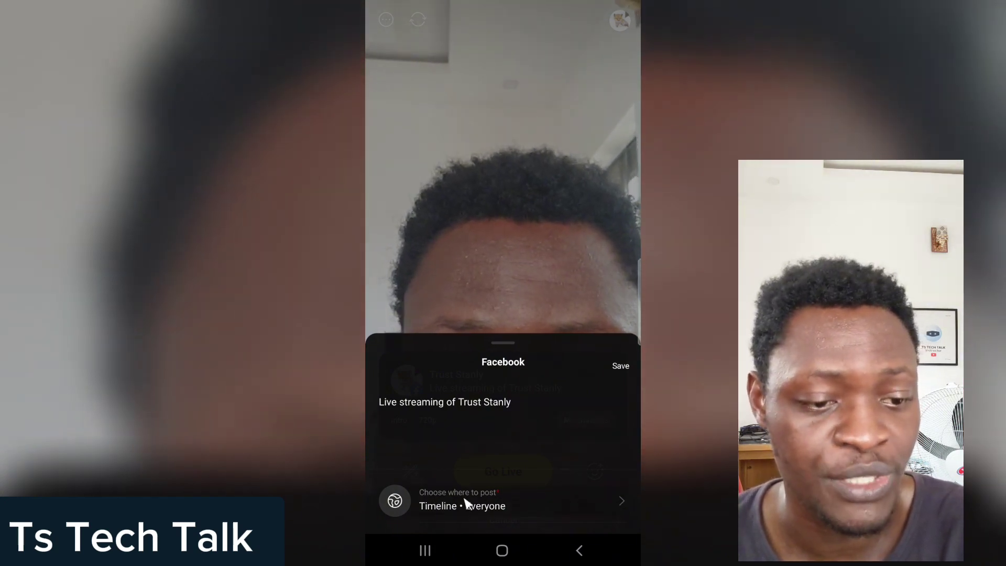
pyautogui.click(505, 507)
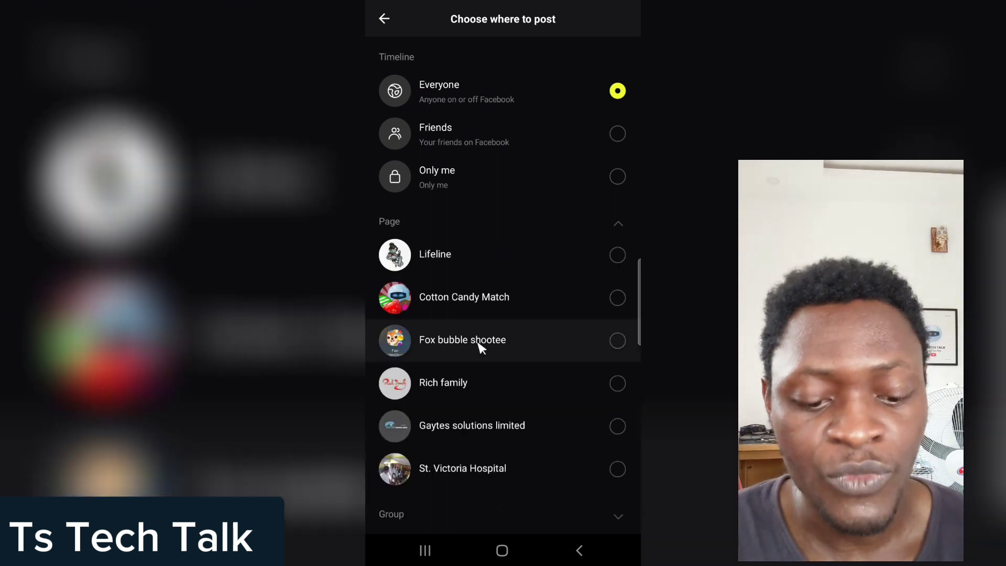
# Select the Lifeline page as post destination and back out to the Go Live screen
pyautogui.scroll(-1, 481, 348)
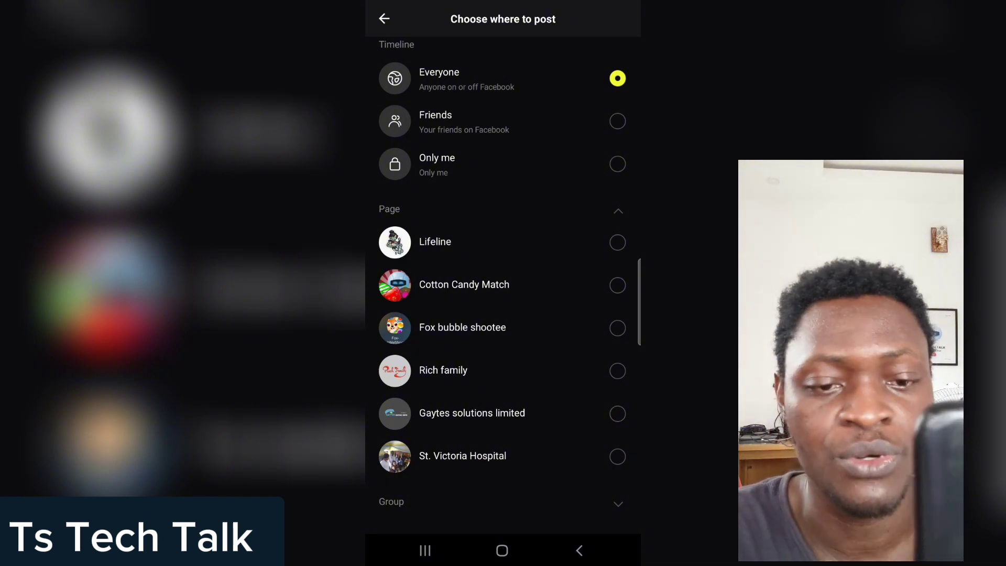
pyautogui.click(617, 242)
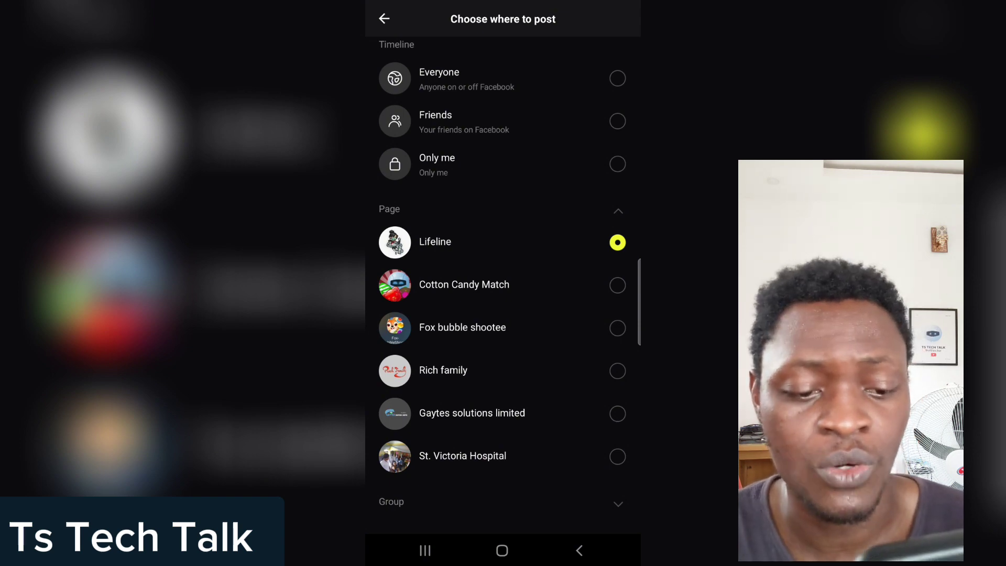
pyautogui.scroll(2, 503, 283)
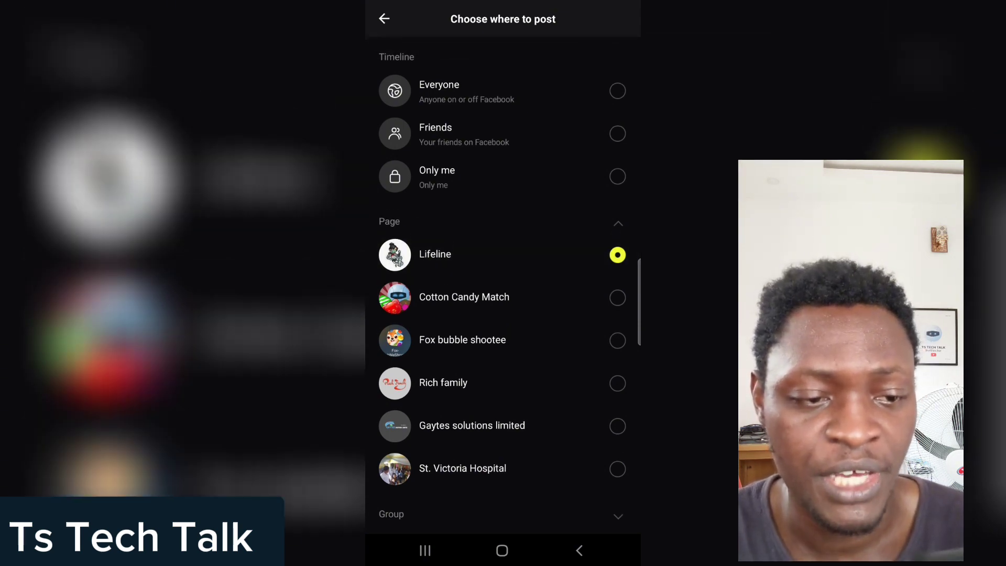
pyautogui.press('Escape')
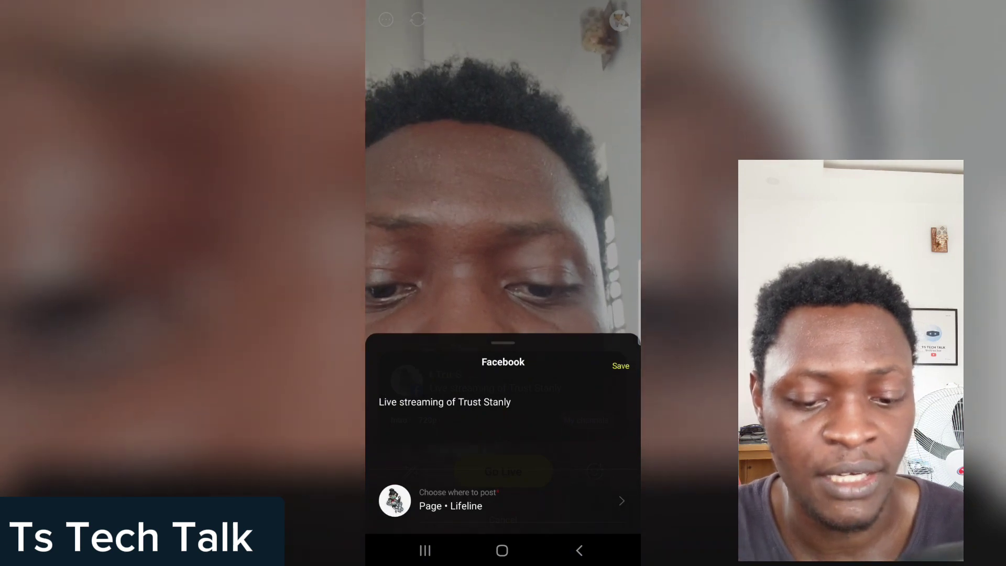
pyautogui.press('Escape')
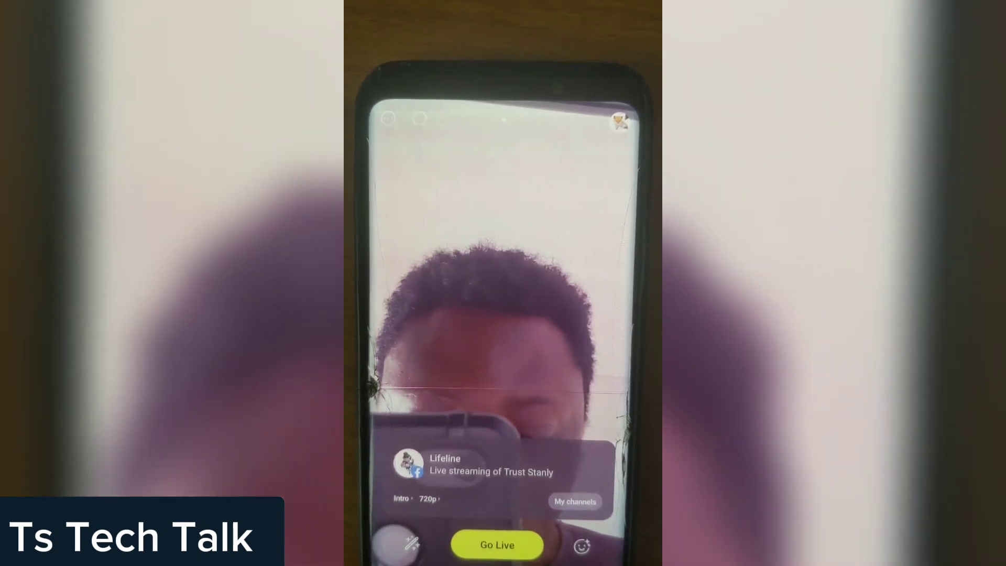
# Start the live broadcast to the Lifeline Facebook page with Go Live
pyautogui.click(513, 531)
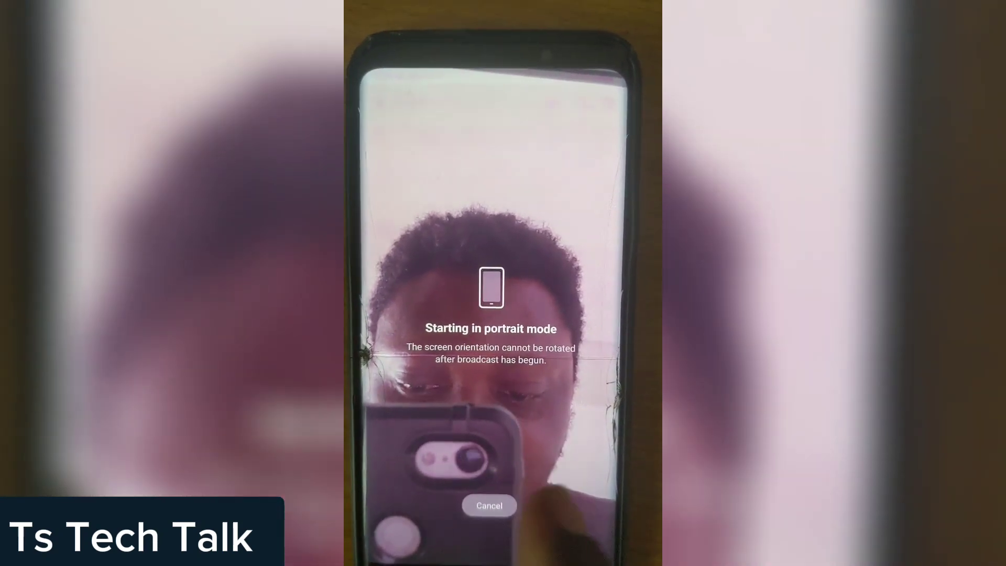